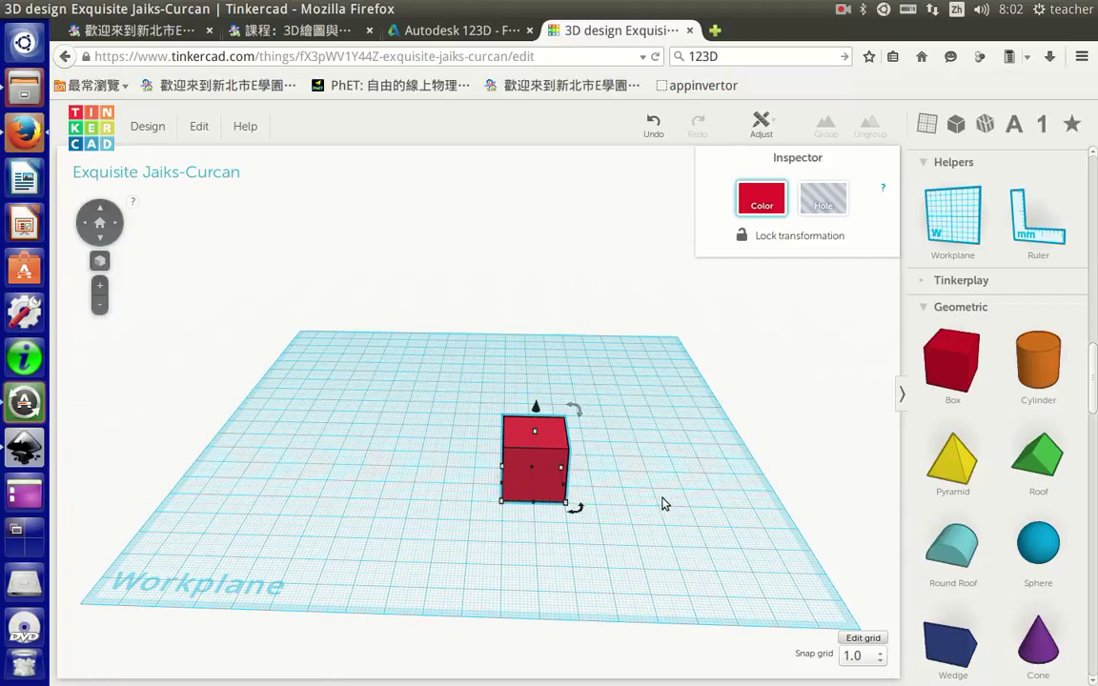
# - Delete the red box, and place a trial cylinder on the workplane and remove it again
pyautogui.moveTo(531, 466)
pyautogui.press('Delete')
pyautogui.moveTo(1024, 355); pyautogui.dragTo(535, 445)
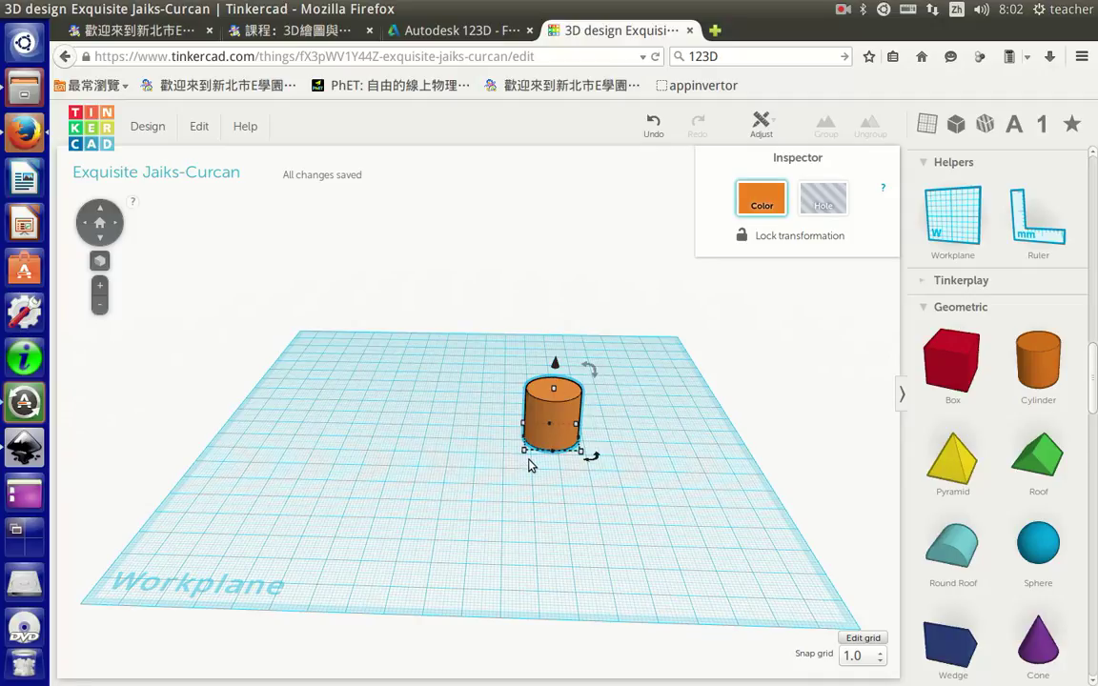
pyautogui.press('Delete')
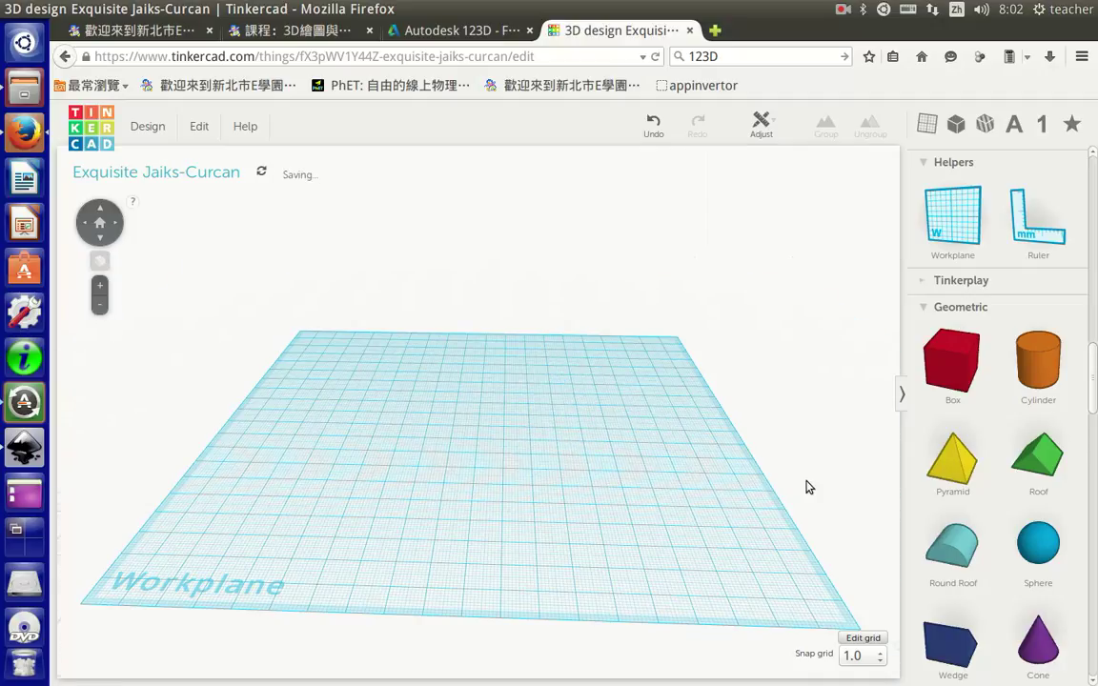
# - Look through the shape library's import options and its Tinkercad, Community and personal shape generators
pyautogui.scroll(5, 806, 485)
pyautogui.scroll(-5, 783, 493)
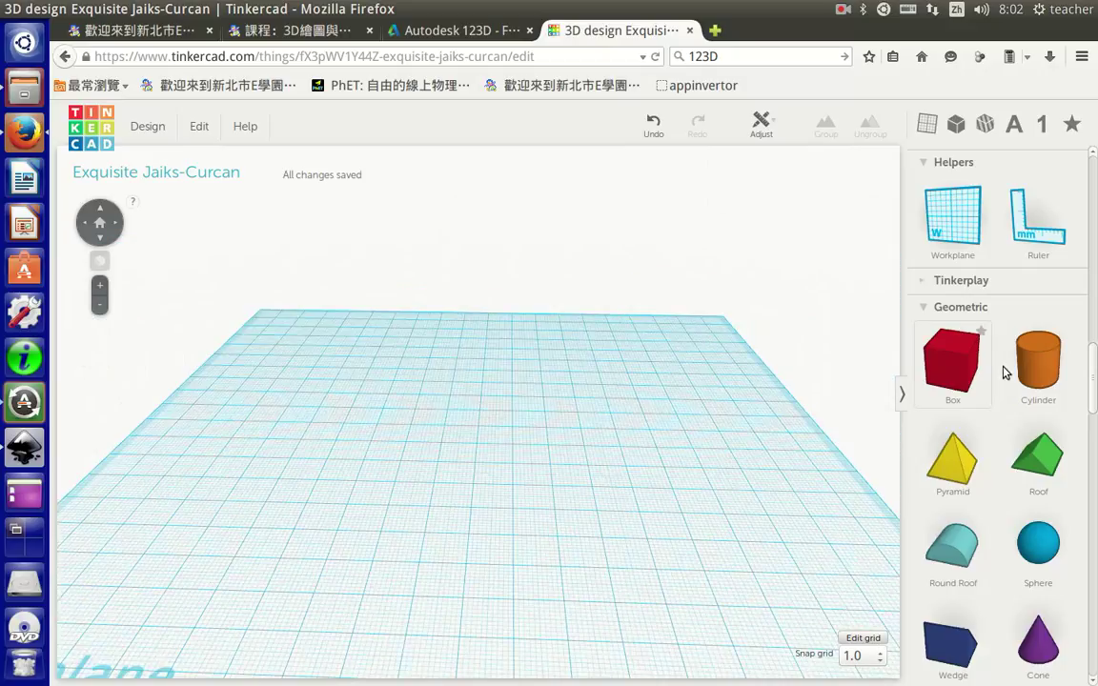
pyautogui.scroll(5, 1028, 361)
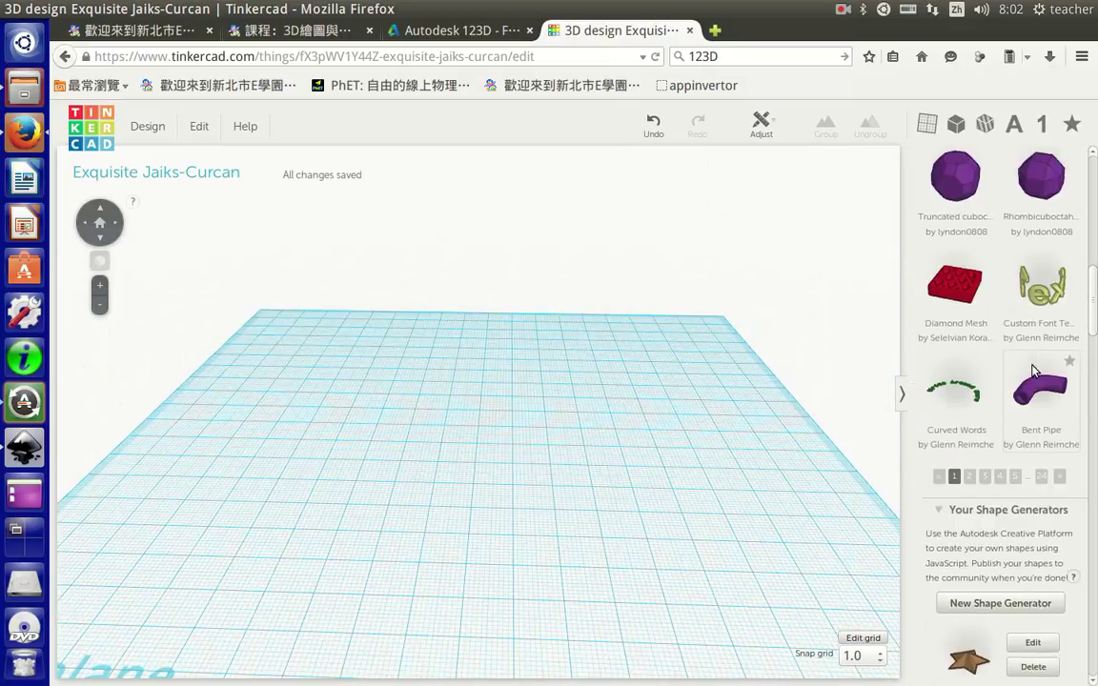
pyautogui.scroll(-2, 1032, 370)
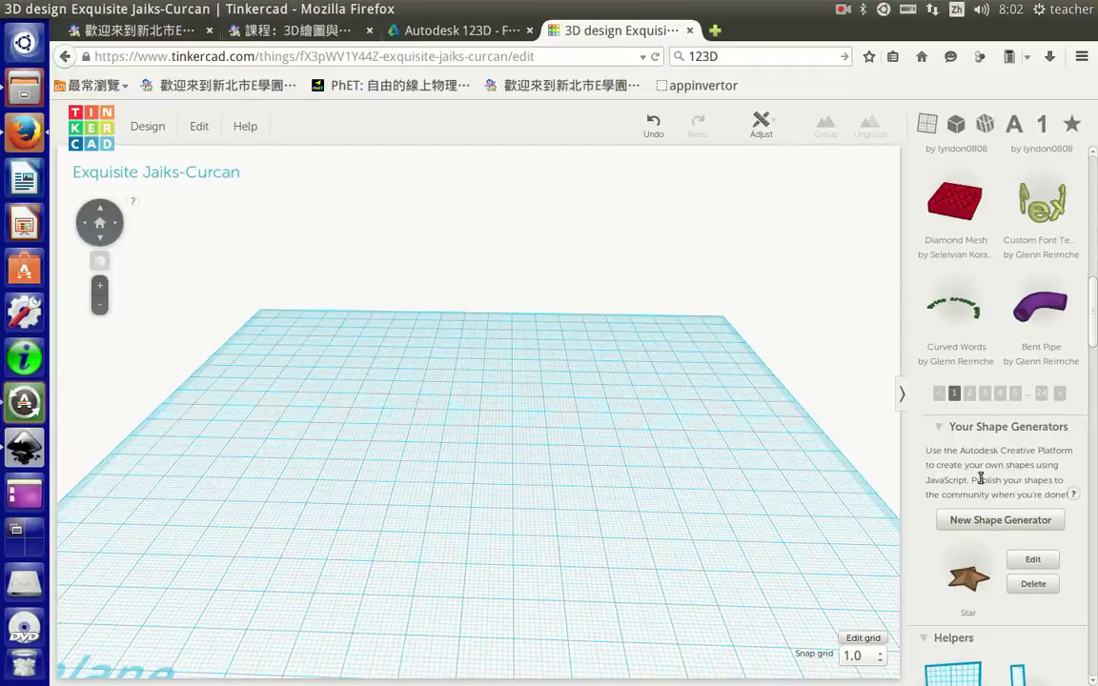
pyautogui.scroll(15, 1004, 427)
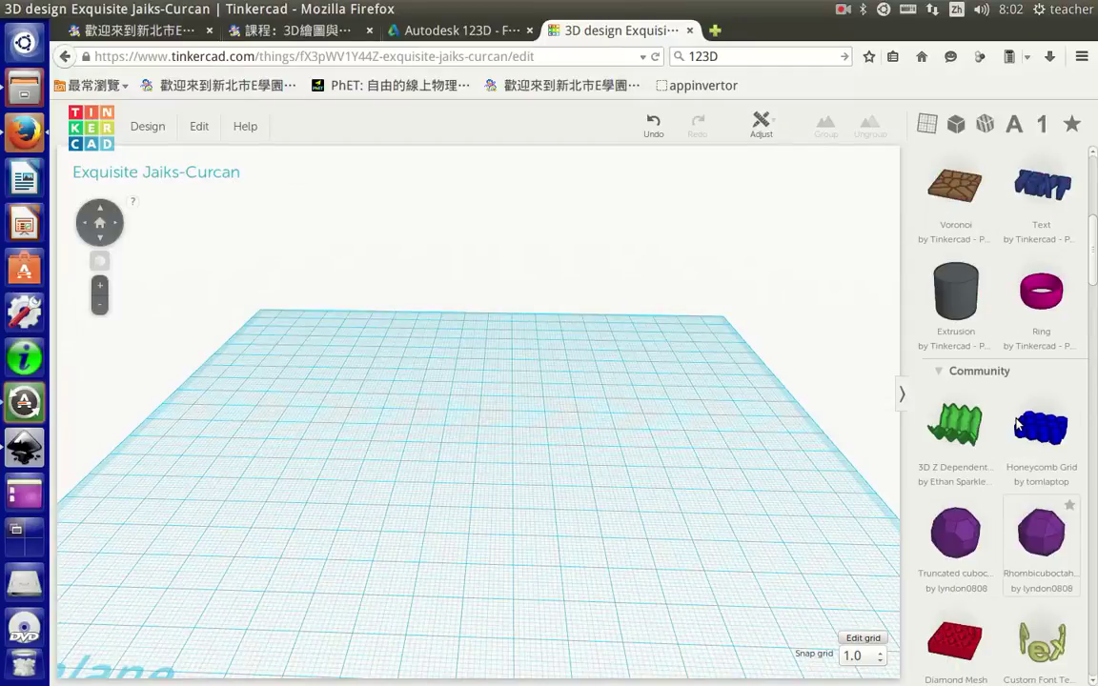
pyautogui.scroll(3, 1017, 423)
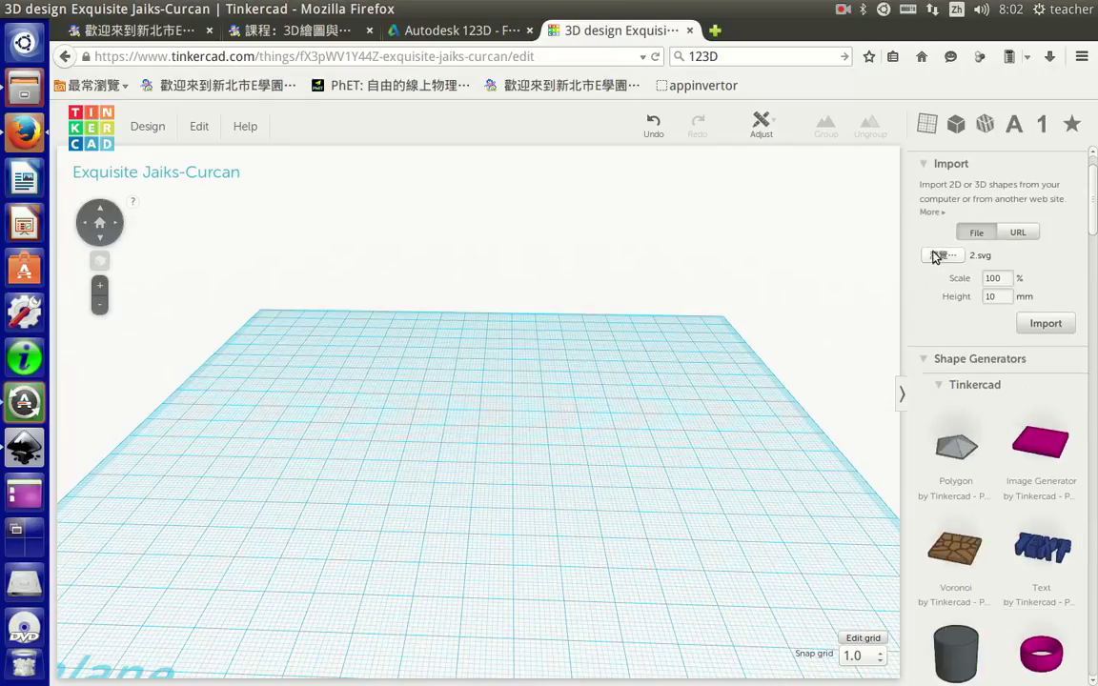
pyautogui.scroll(-1, 1016, 533)
pyautogui.scroll(-1, 1012, 534)
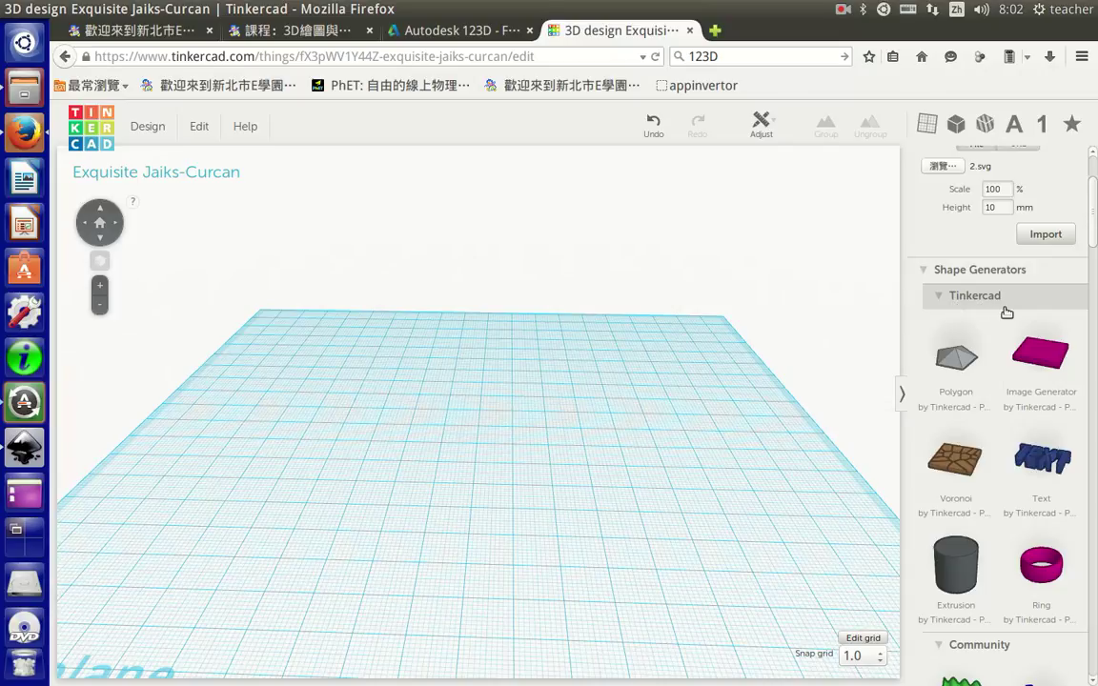
pyautogui.scroll(-1, 1012, 359)
pyautogui.scroll(-10, 1012, 360)
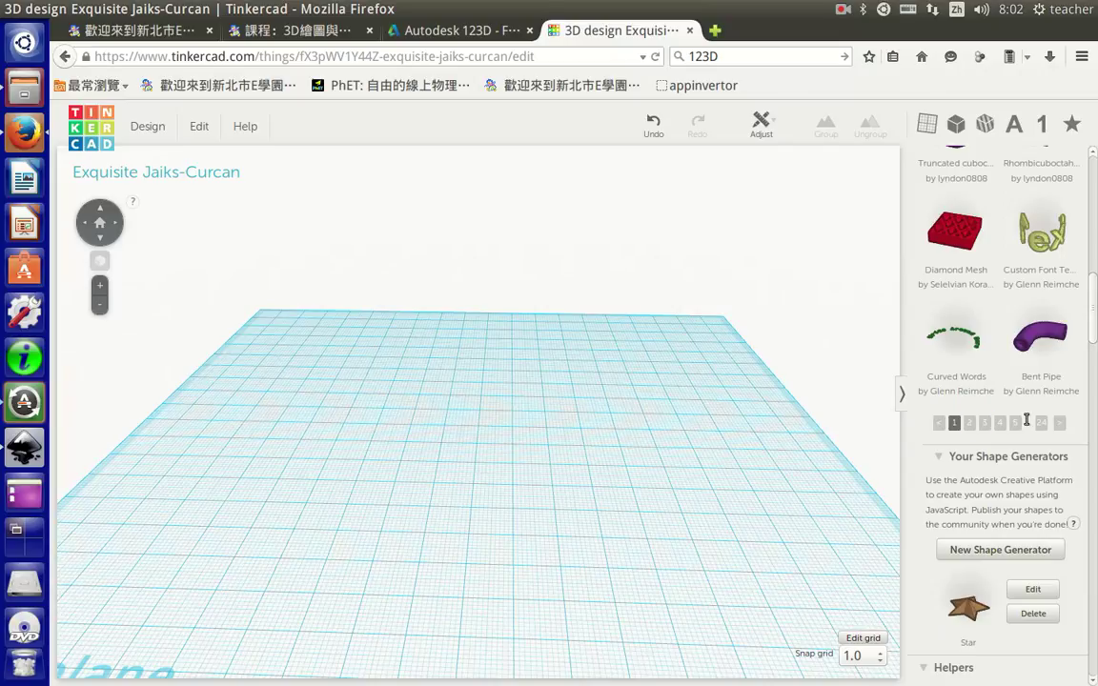
pyautogui.scroll(3, 1046, 427)
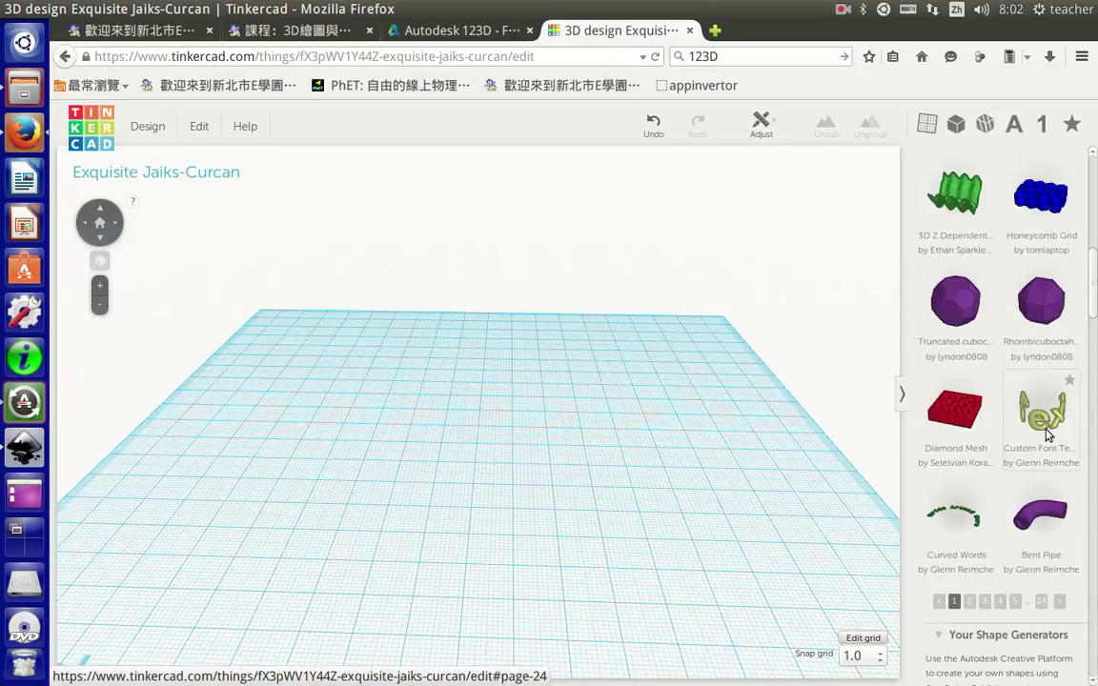
pyautogui.scroll(4, 1046, 434)
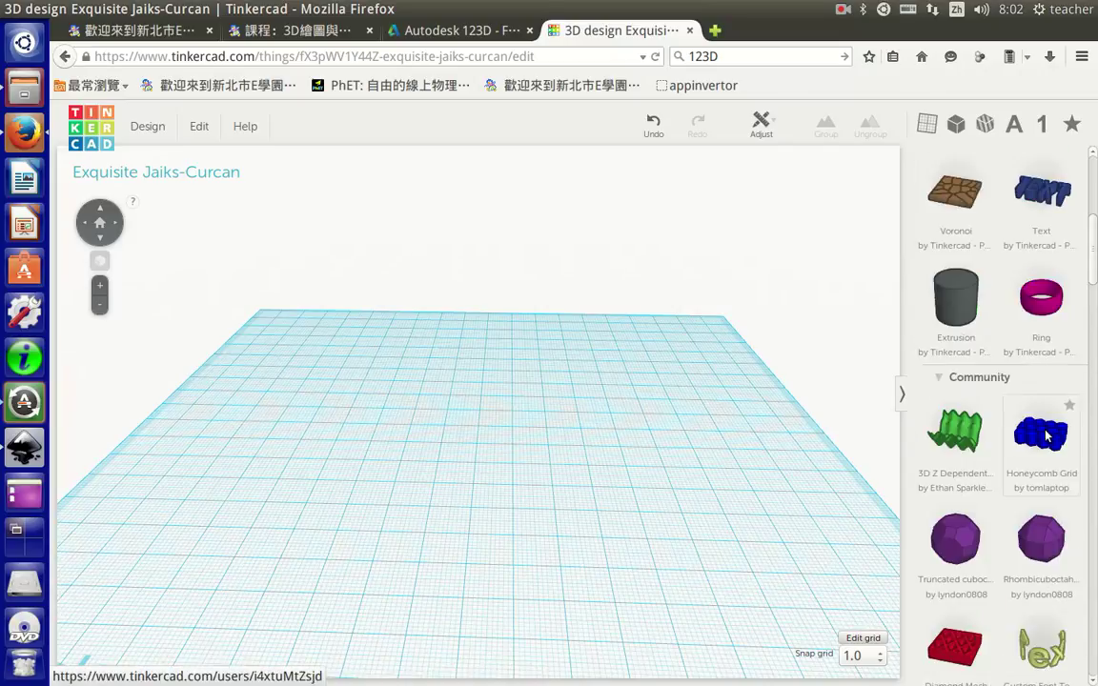
pyautogui.scroll(2, 1047, 436)
pyautogui.scroll(3, 1047, 436)
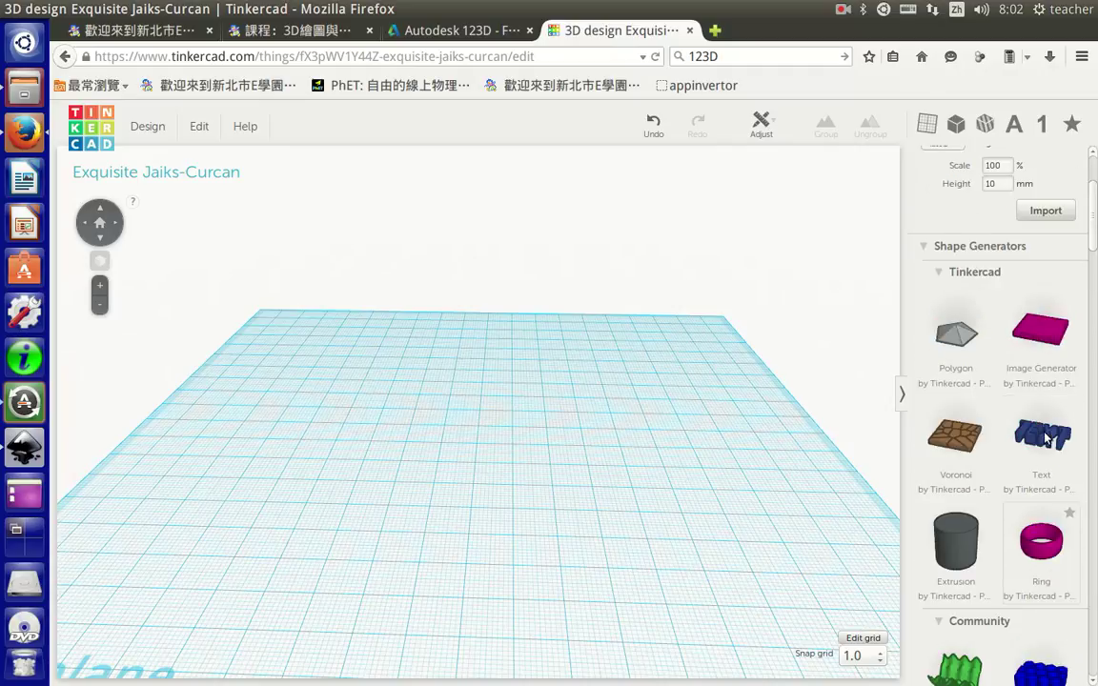
# - Place a Polygon shape generator near the middle of the workplane and set its number of sides to 11
pyautogui.moveTo(950, 369); pyautogui.dragTo(484, 479)
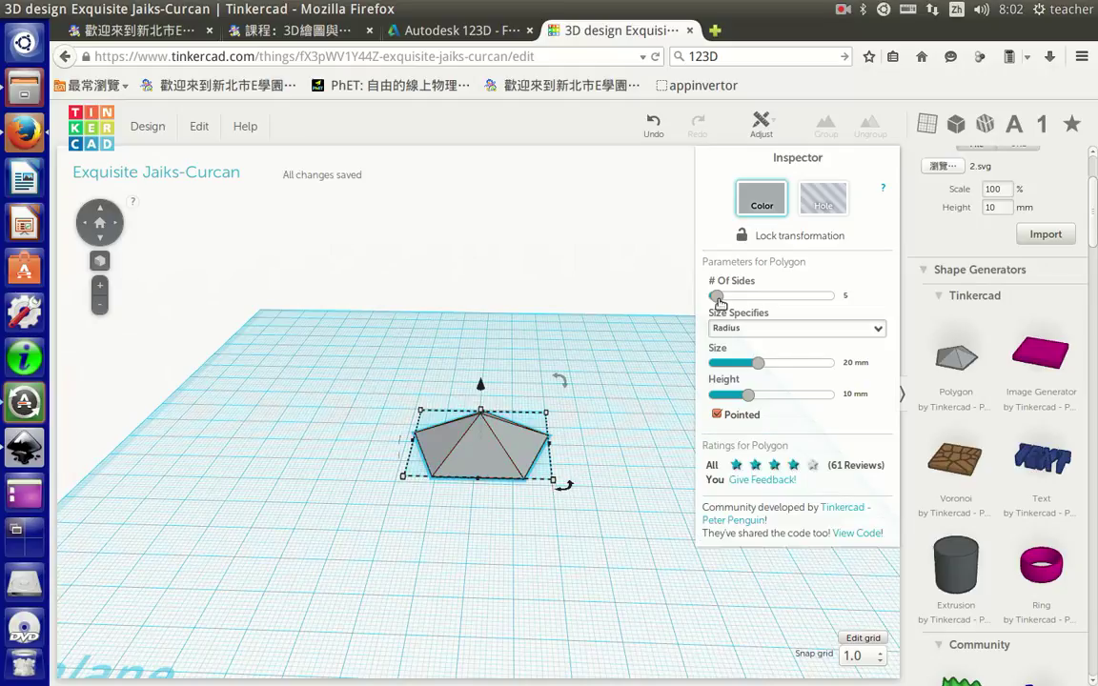
pyautogui.moveTo(720, 302); pyautogui.dragTo(726, 304)
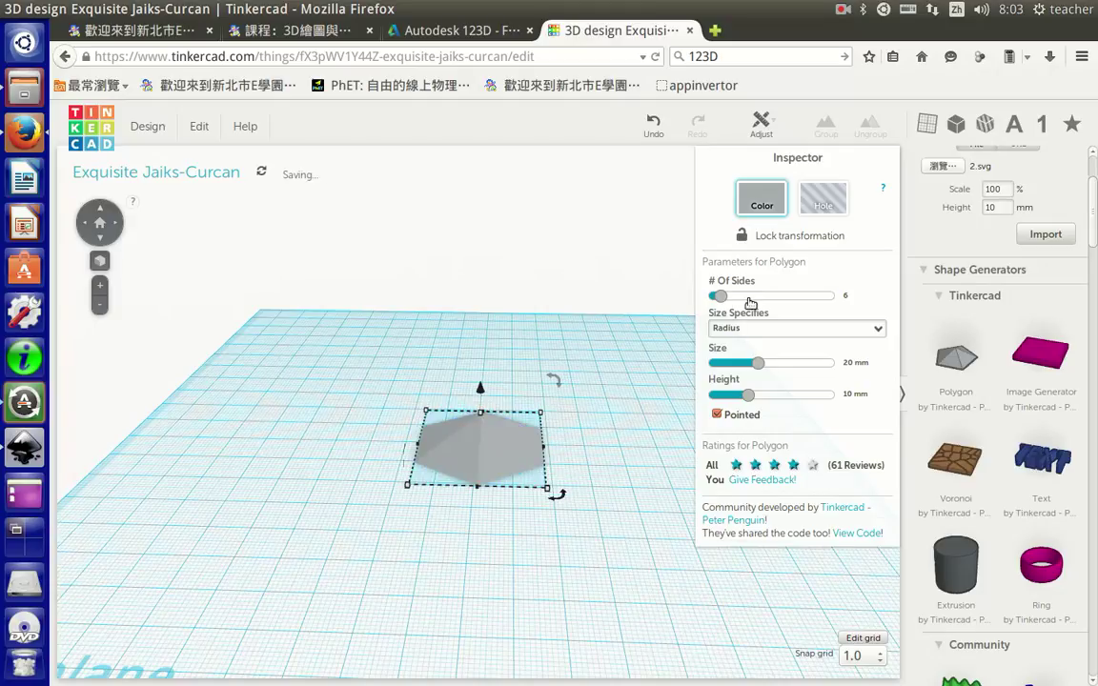
pyautogui.click(735, 301)
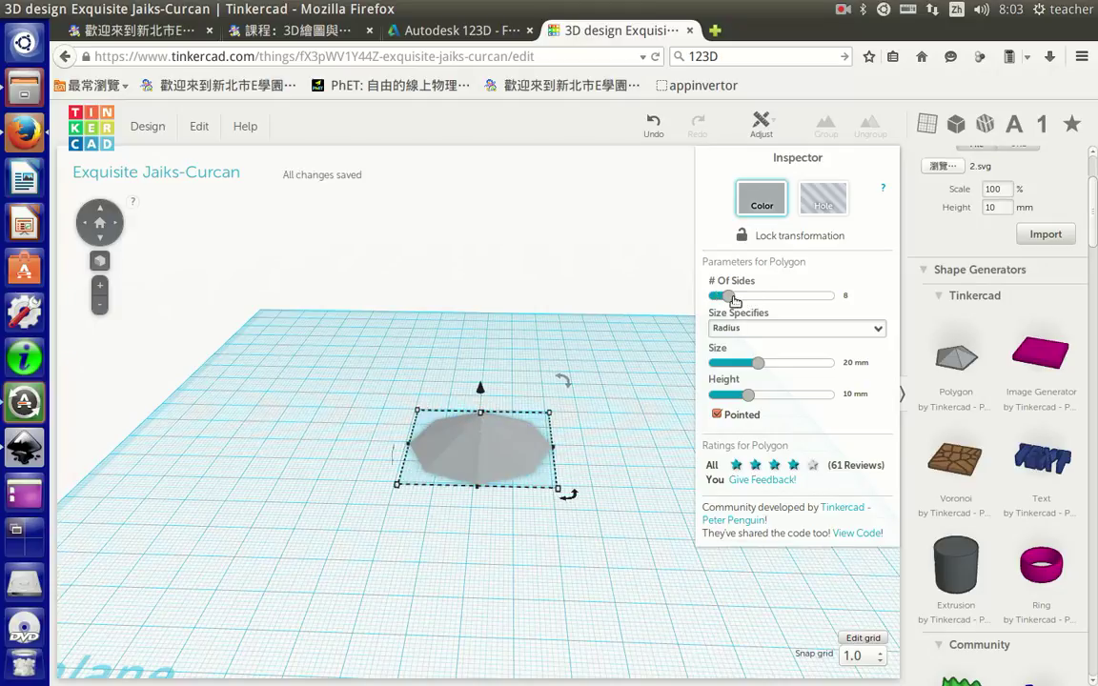
pyautogui.moveTo(735, 301); pyautogui.dragTo(747, 302)
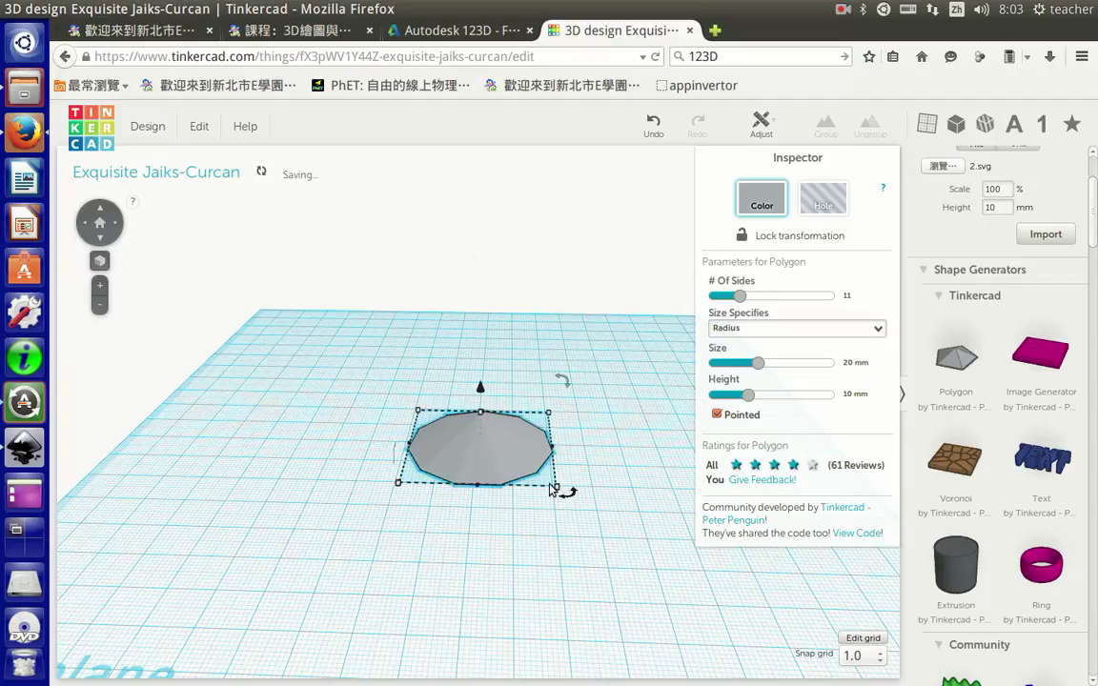
# - Set the polygon's size to 23.86 mm and its height to 12.94 mm
pyautogui.scroll(3, 385, 563)
pyautogui.moveTo(385, 563); pyautogui.dragTo(458, 534, button='right')
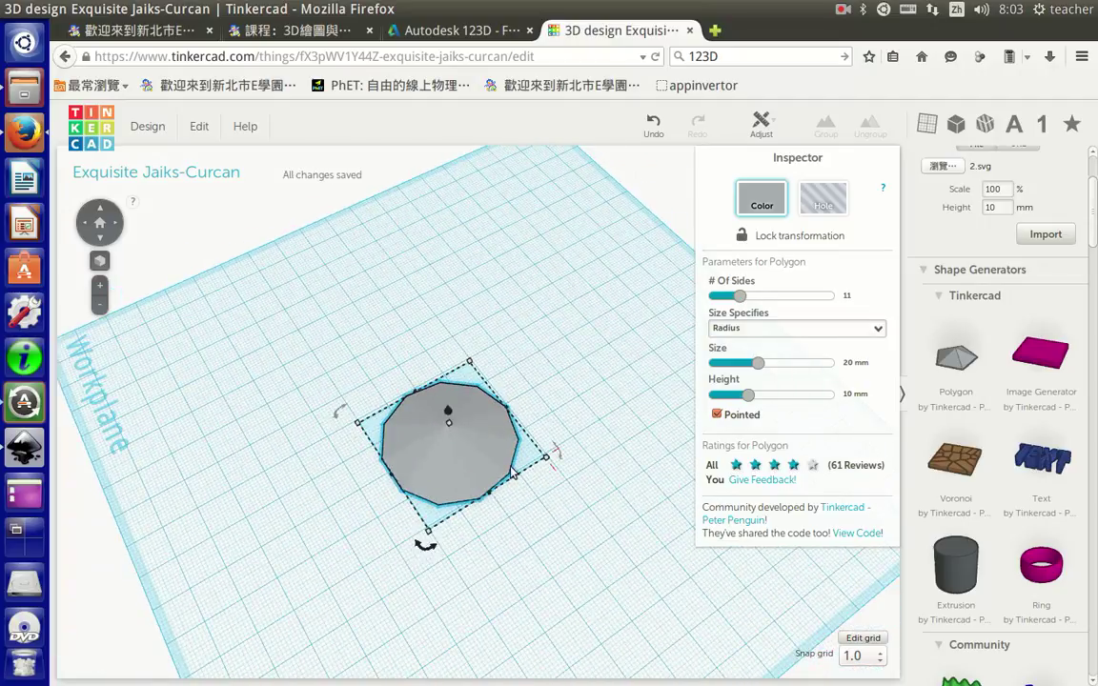
pyautogui.moveTo(757, 363); pyautogui.dragTo(789, 428)
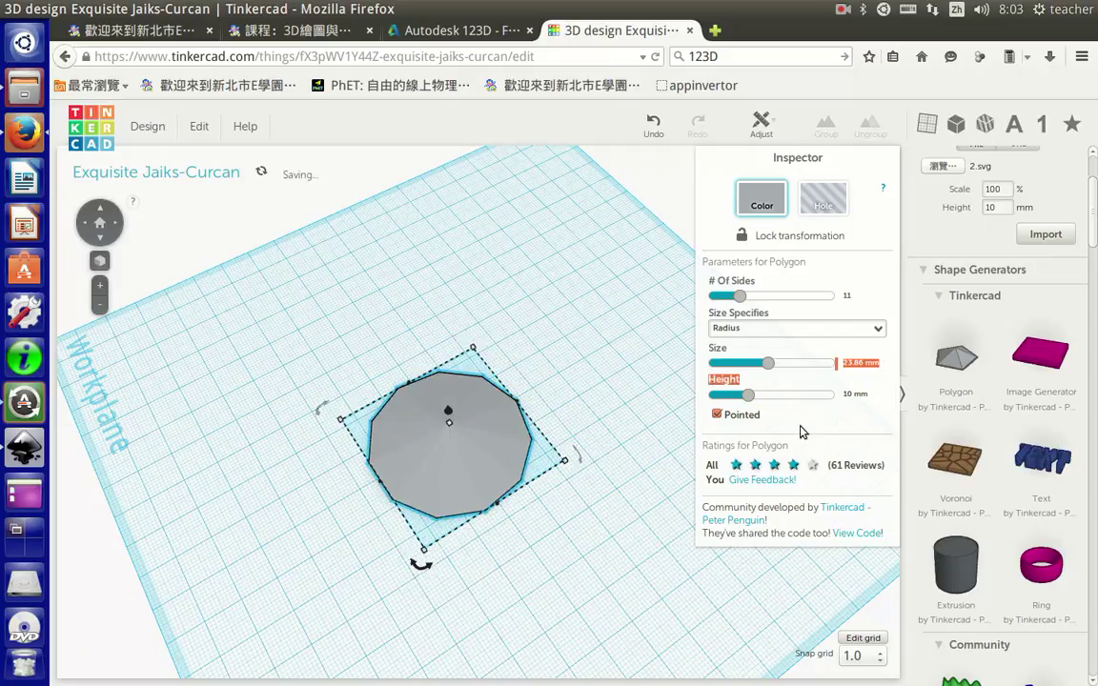
pyautogui.moveTo(687, 455); pyautogui.dragTo(425, 352, button='right')
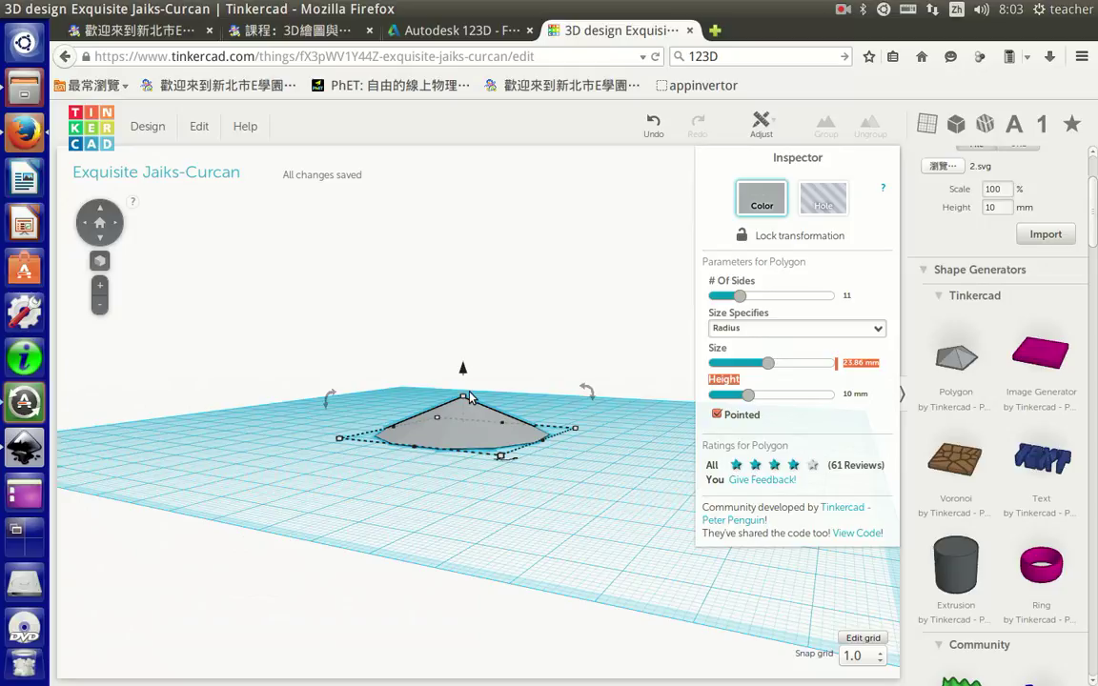
pyautogui.moveTo(748, 394); pyautogui.dragTo(855, 392)
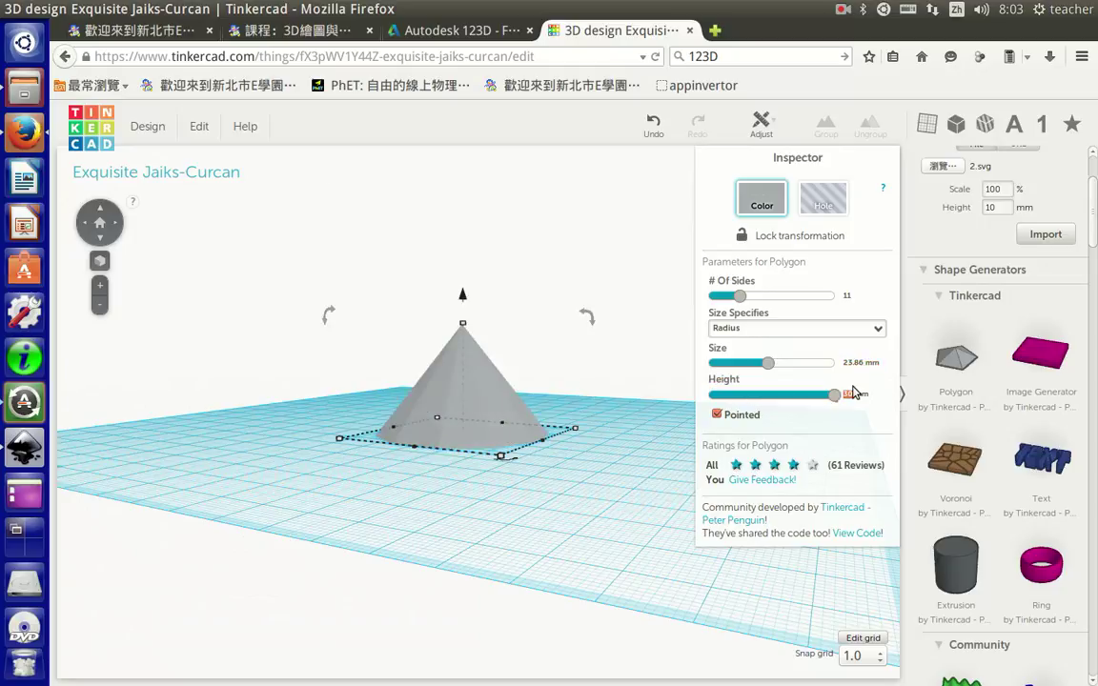
pyautogui.moveTo(855, 393); pyautogui.dragTo(764, 412)
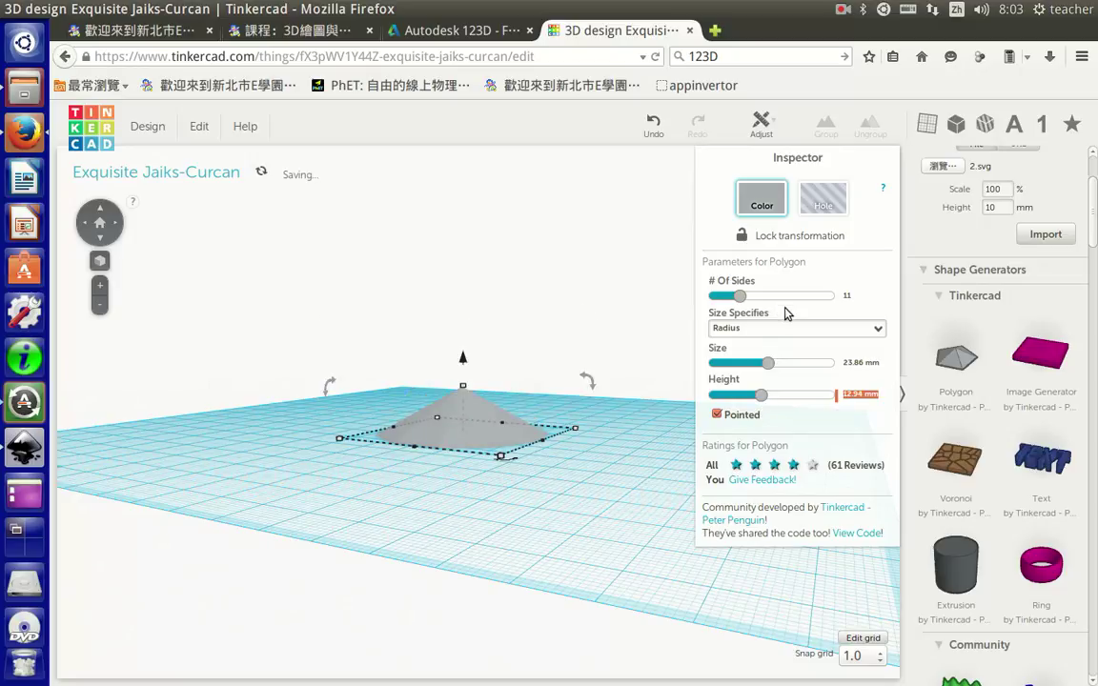
# - Try Length of Apothem and Length of Side as the polygon's size definition, and return it to Radius
pyautogui.click(877, 328)
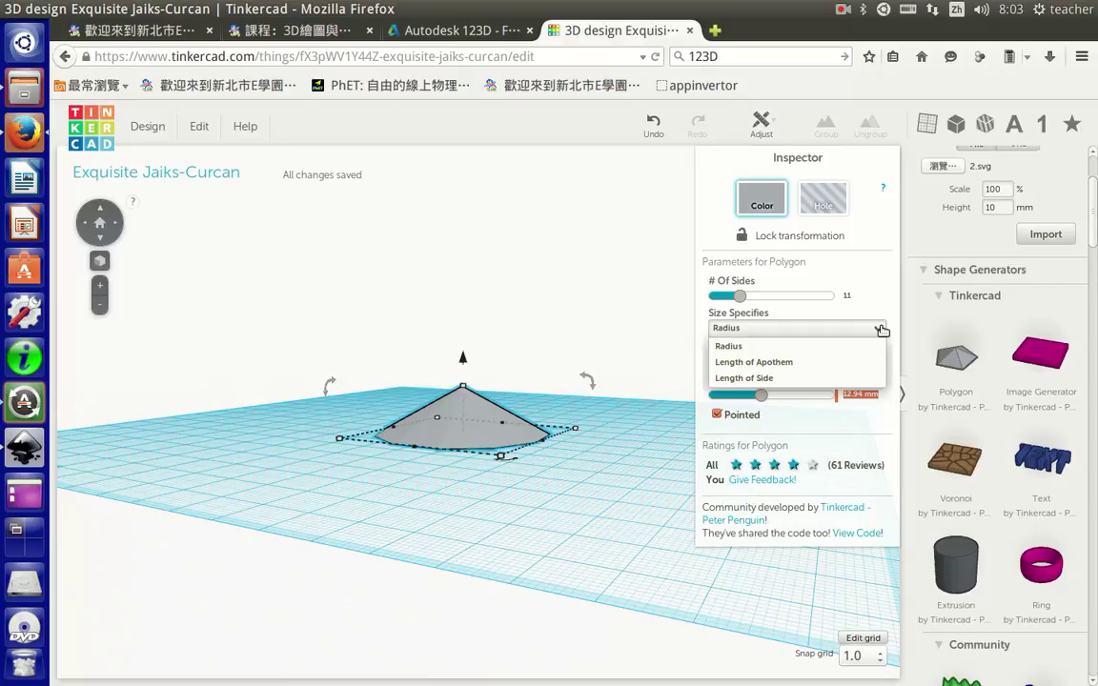
pyautogui.click(879, 328)
pyautogui.click(879, 328)
pyautogui.click(751, 364)
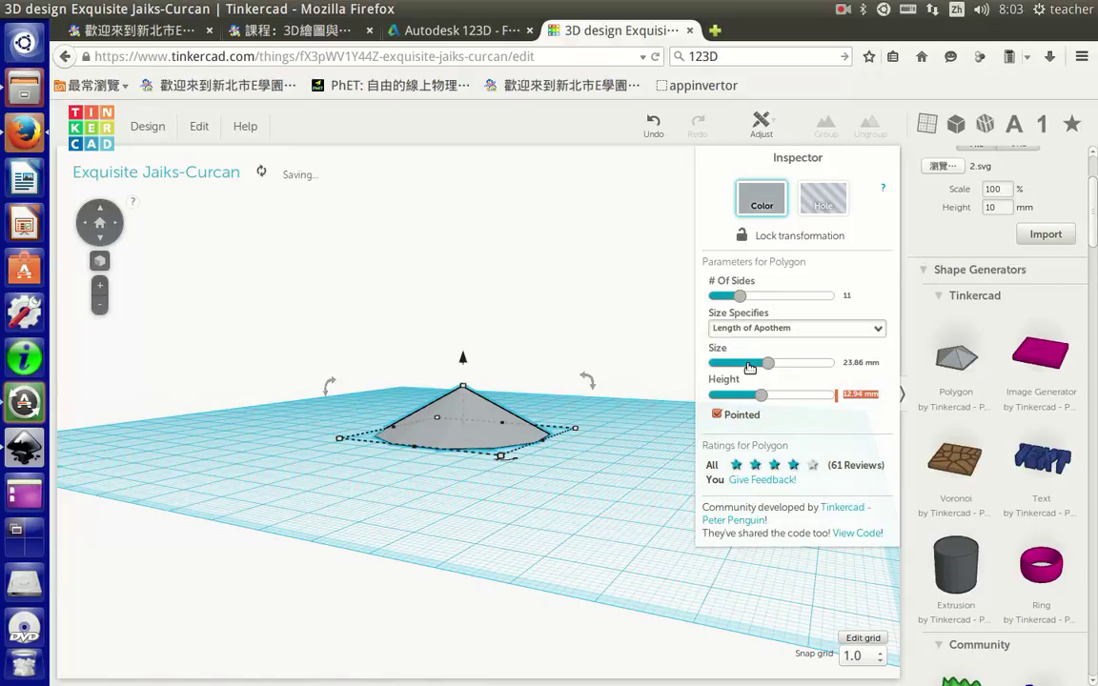
pyautogui.moveTo(610, 448); pyautogui.dragTo(508, 490, button='right')
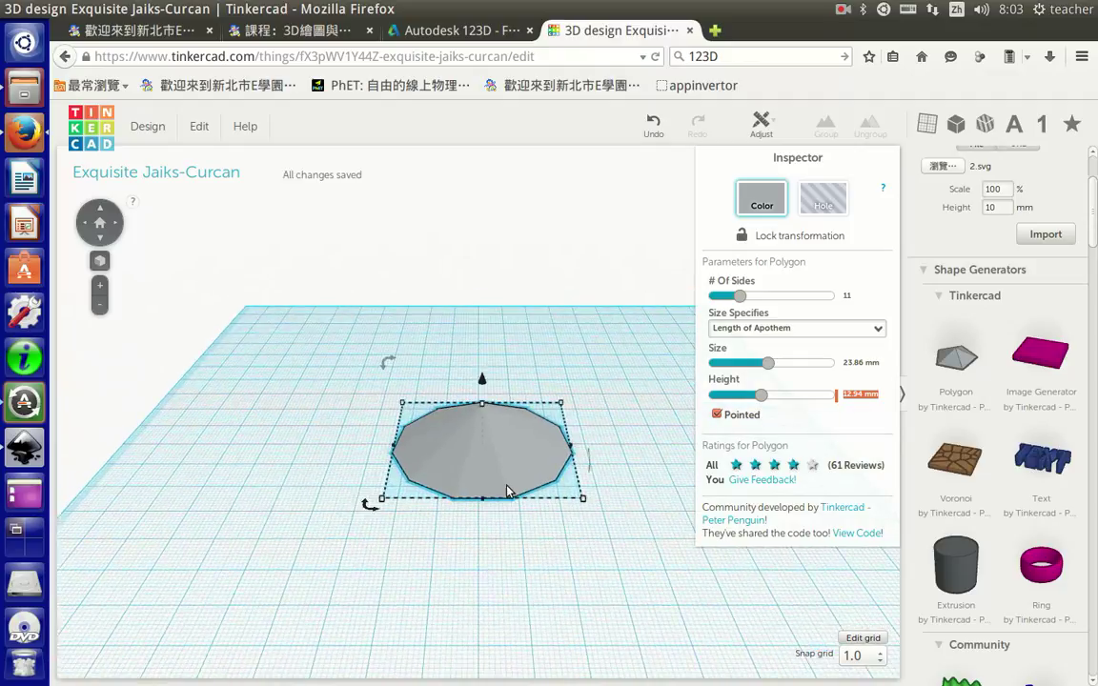
pyautogui.click(878, 330)
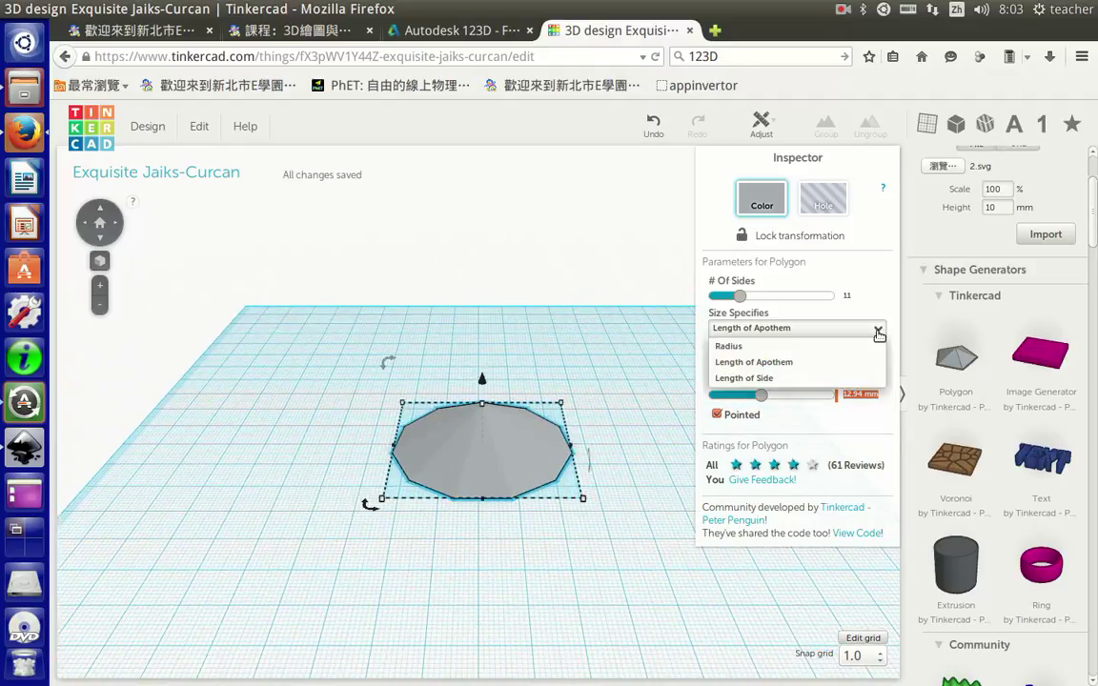
pyautogui.click(746, 378)
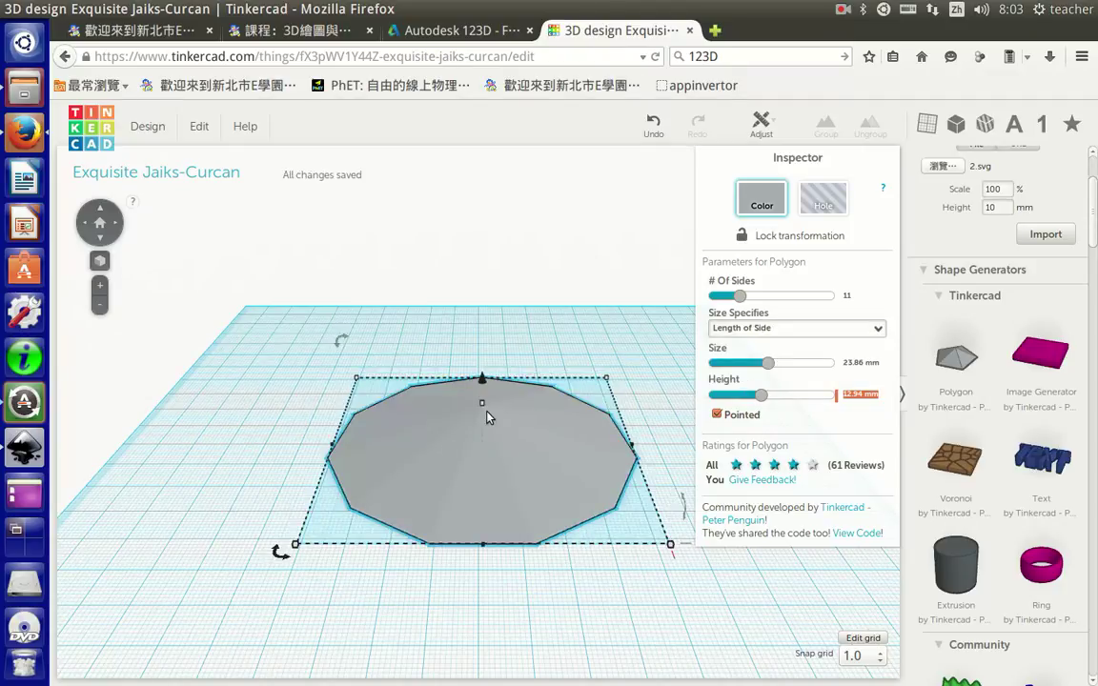
pyautogui.click(869, 331)
pyautogui.click(774, 345)
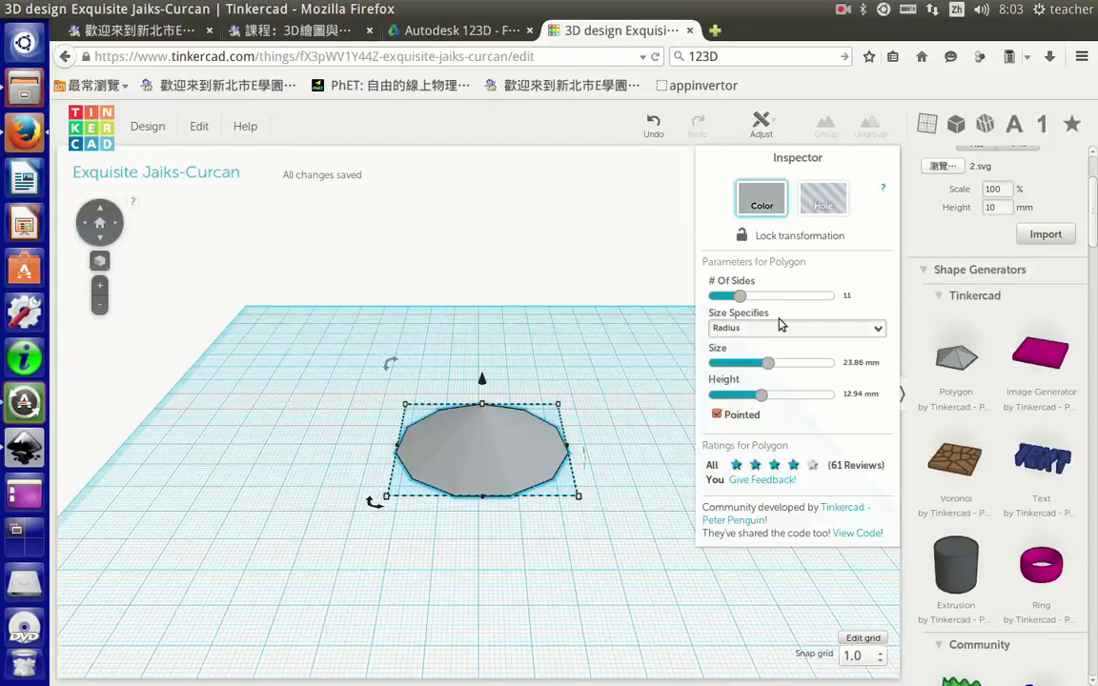
# - Recolour the polygon dark orange and set its number of sides to 6
pyautogui.click(777, 195)
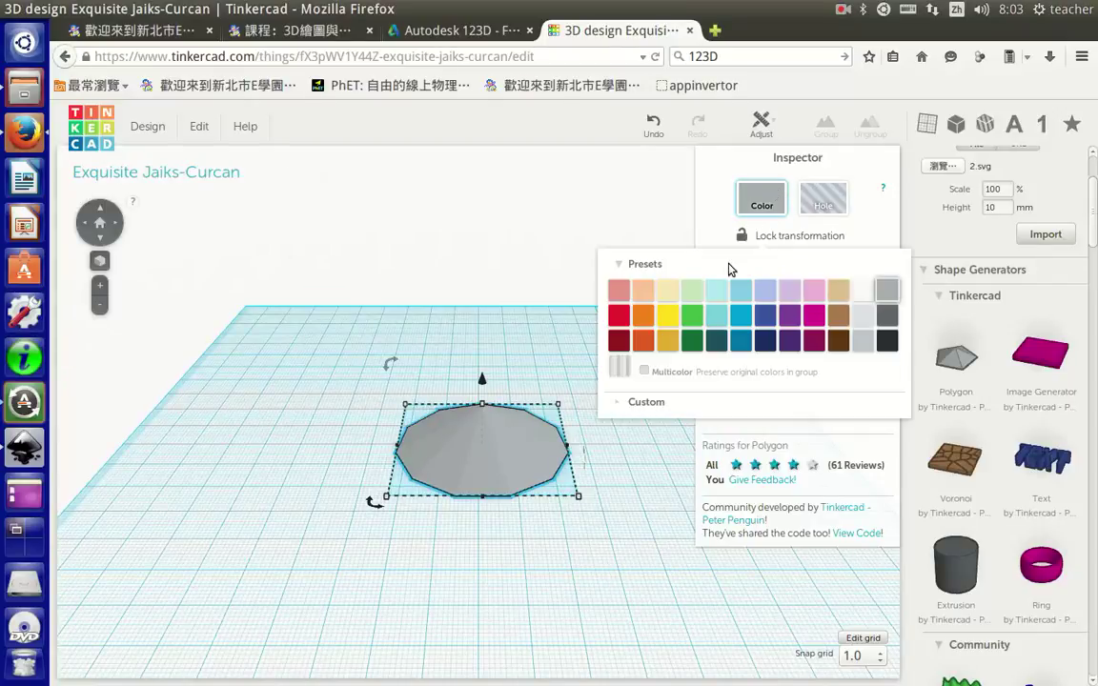
pyautogui.click(639, 341)
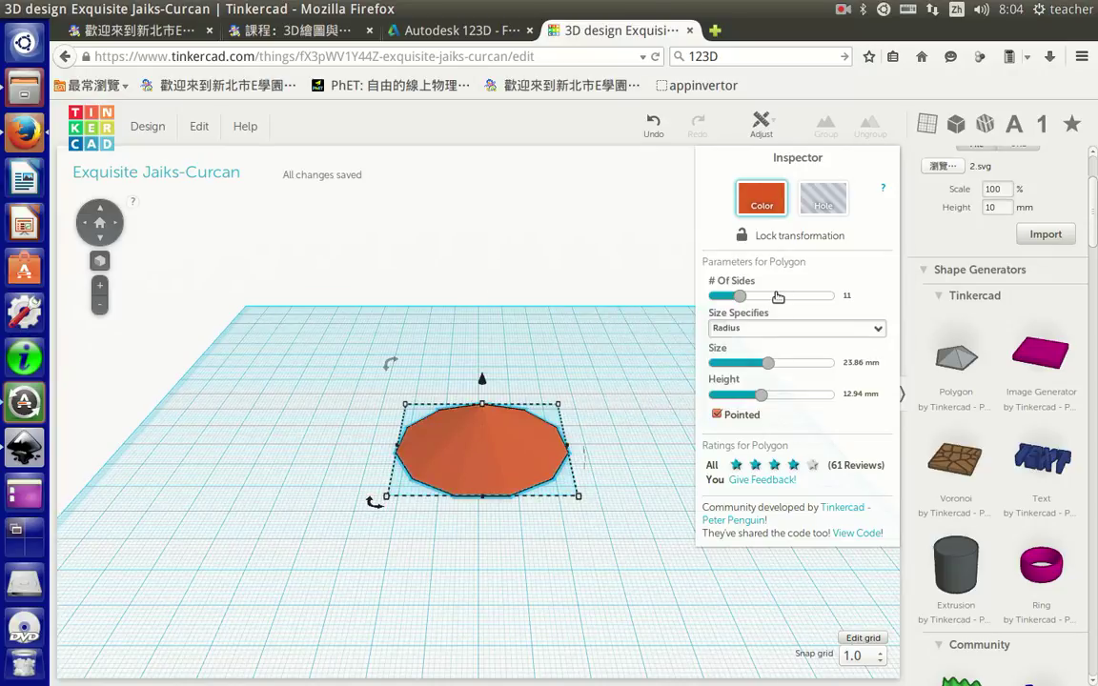
pyautogui.moveTo(778, 297); pyautogui.dragTo(717, 299)
pyautogui.moveTo(510, 540); pyautogui.dragTo(491, 553, button='right')
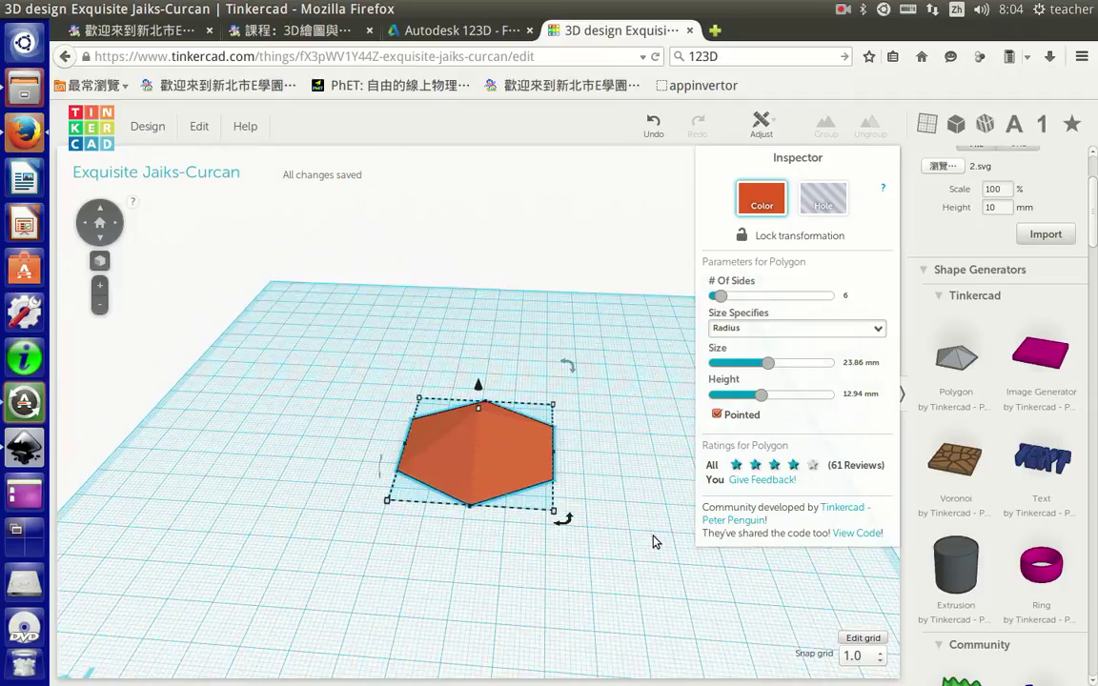
# - Place a Ring shape generator in front of the polygon with a height of 4.24 mm and a diameter of 16.47 mm
pyautogui.click(1047, 583)
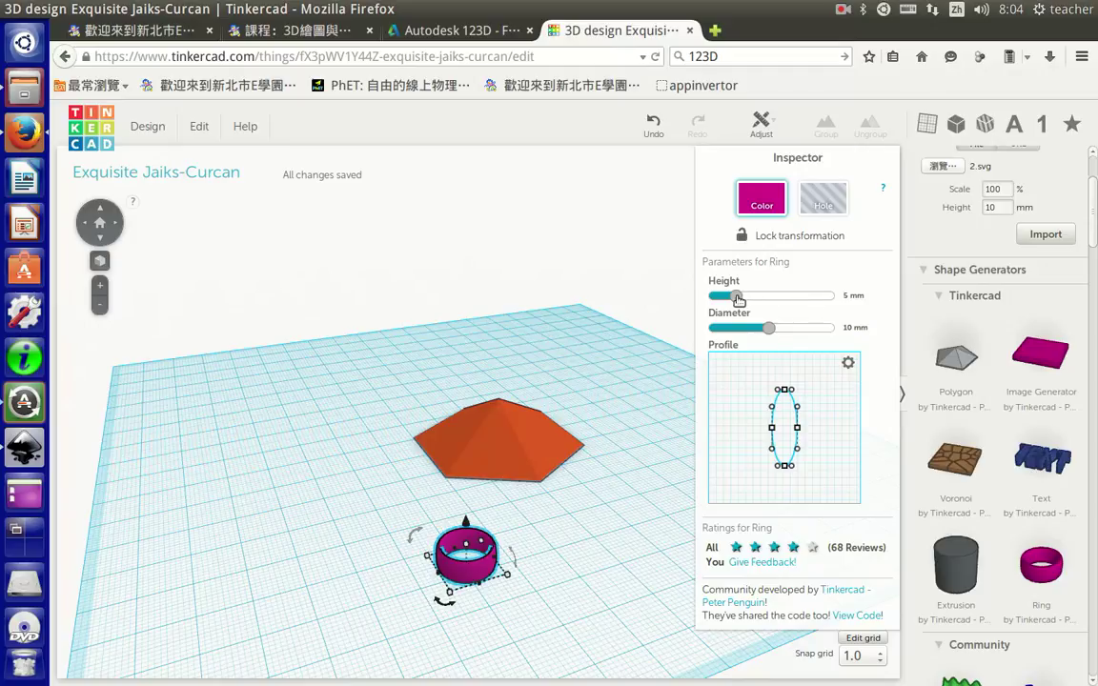
pyautogui.moveTo(738, 297); pyautogui.dragTo(782, 295)
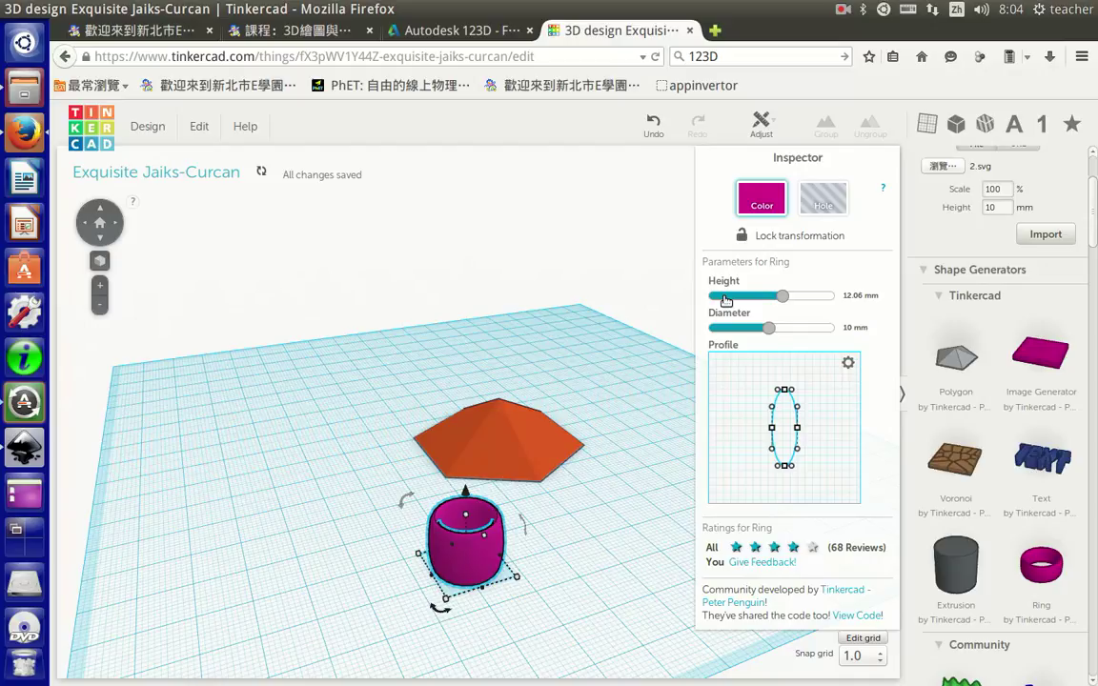
pyautogui.click(728, 297)
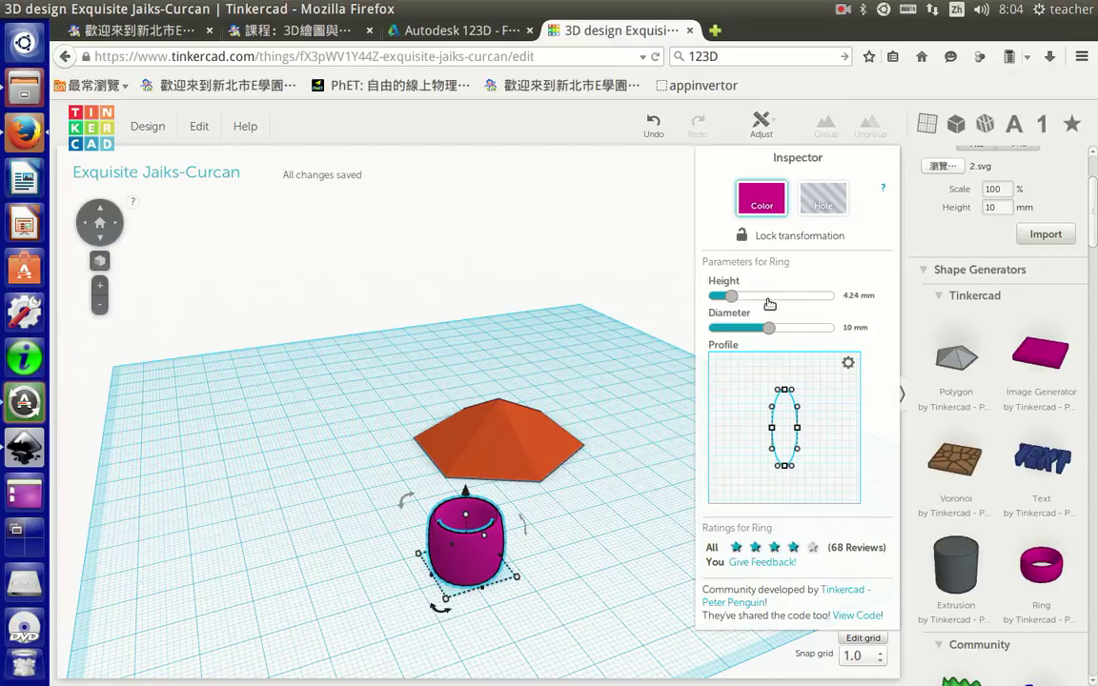
pyautogui.moveTo(768, 328); pyautogui.dragTo(814, 327)
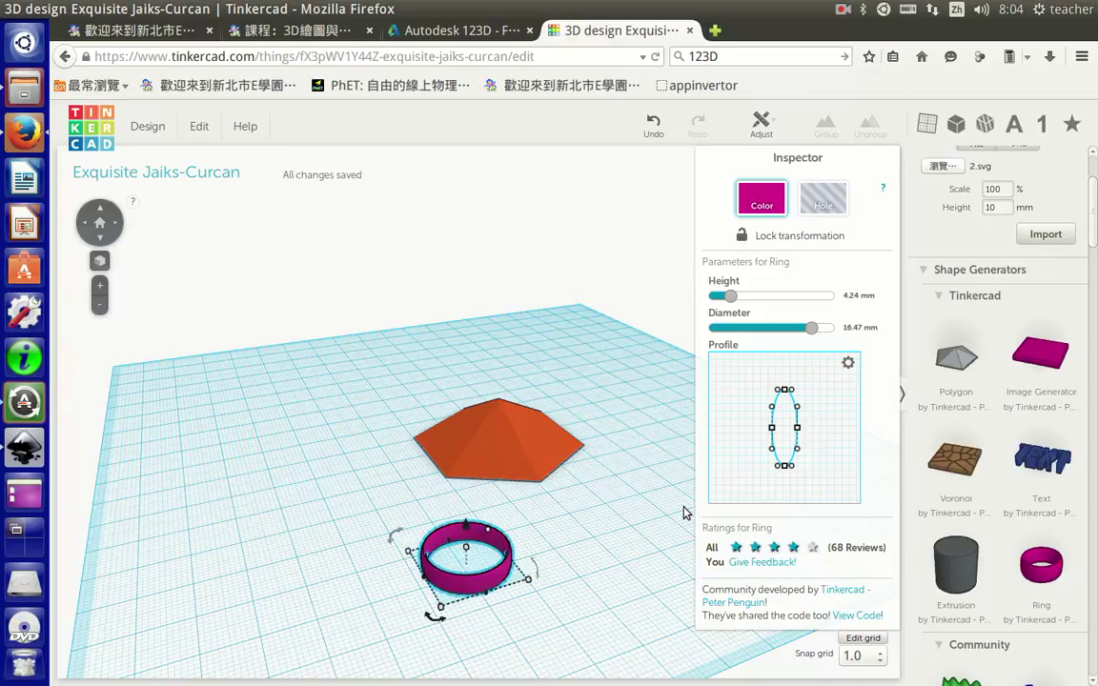
# - Widen the ring's profile by spreading its two side points outward, and turn the curve handles of its upper and lower points nearly vertical
pyautogui.moveTo(797, 427); pyautogui.dragTo(856, 427)
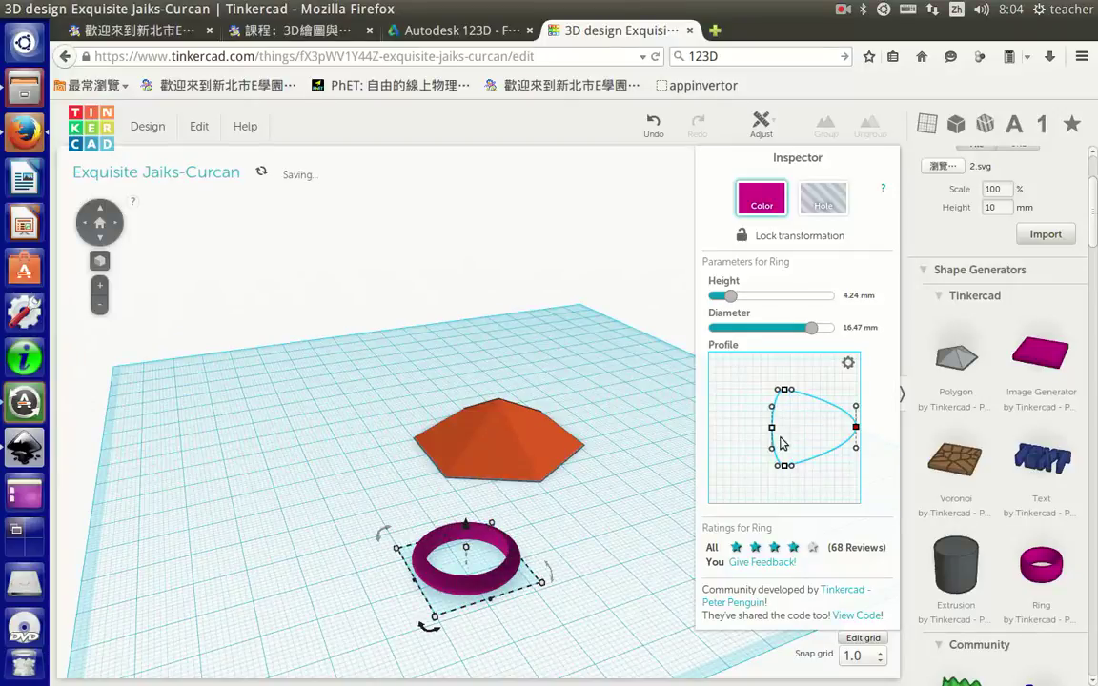
pyautogui.moveTo(772, 427); pyautogui.dragTo(728, 435)
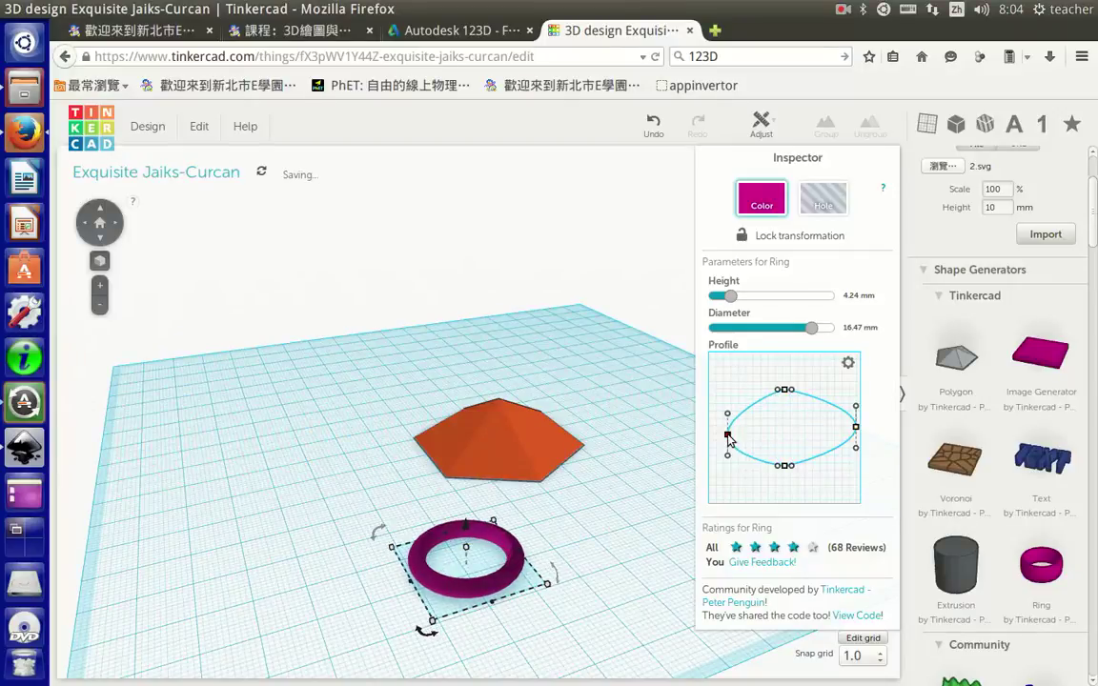
pyautogui.moveTo(791, 469); pyautogui.dragTo(781, 497)
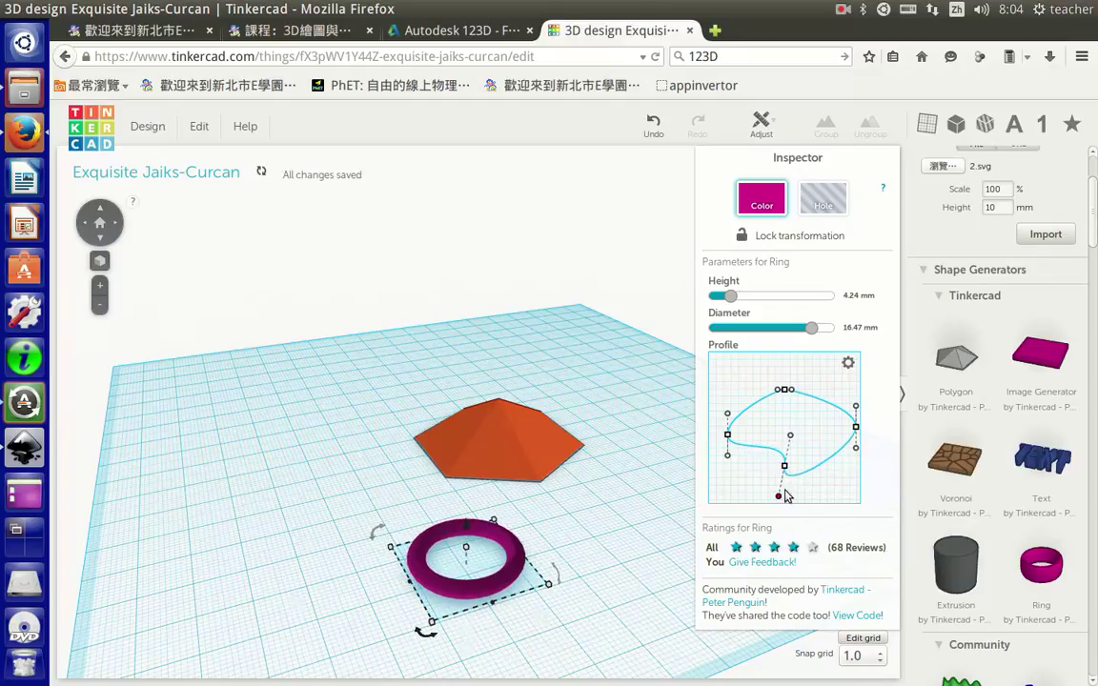
pyautogui.moveTo(782, 389); pyautogui.dragTo(782, 370)
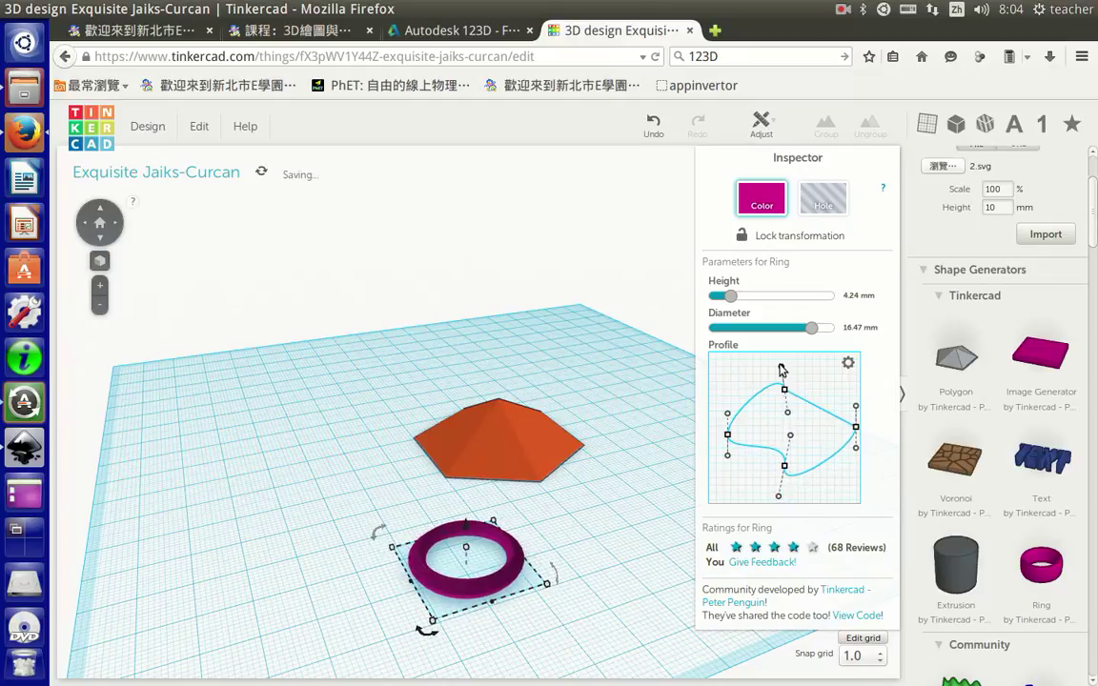
# - Turn the curve handles of the ring profile's left point horizontal to form a sharp tip there
pyautogui.moveTo(488, 558); pyautogui.dragTo(538, 562, button='right')
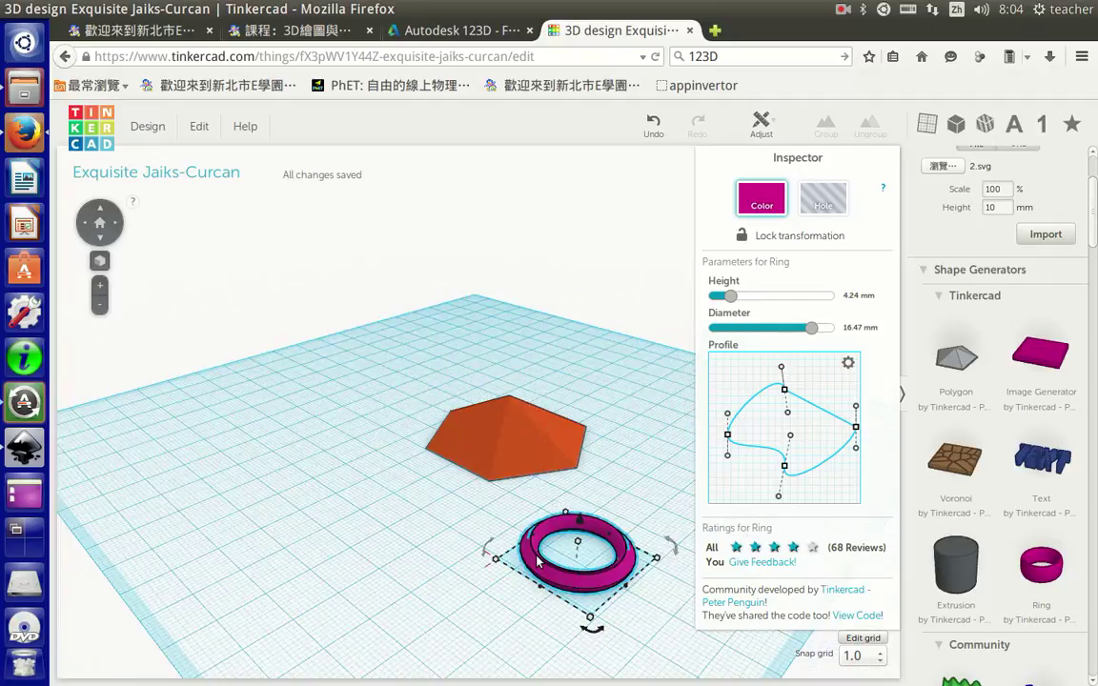
pyautogui.moveTo(728, 416); pyautogui.dragTo(758, 437)
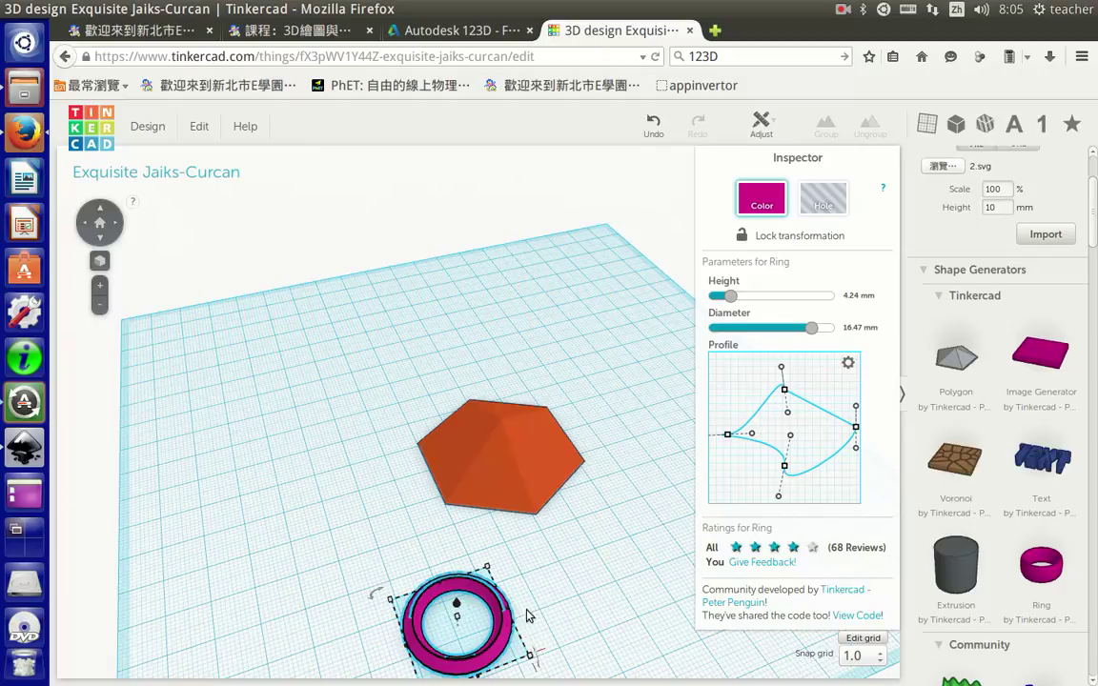
pyautogui.moveTo(540, 610); pyautogui.dragTo(536, 590, button='right')
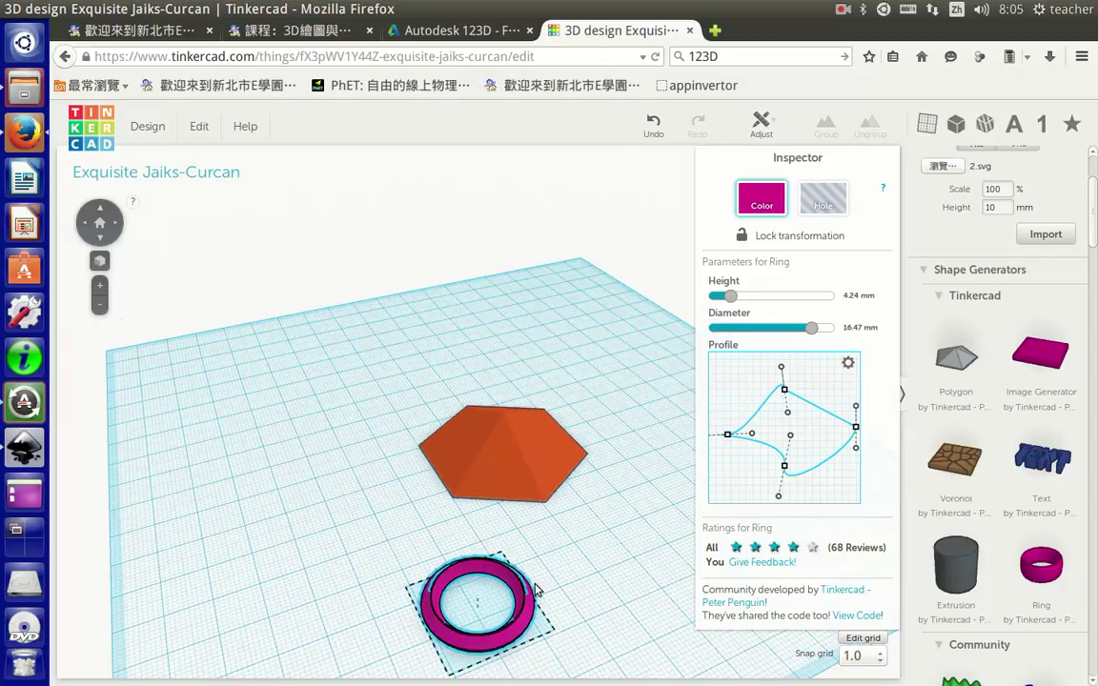